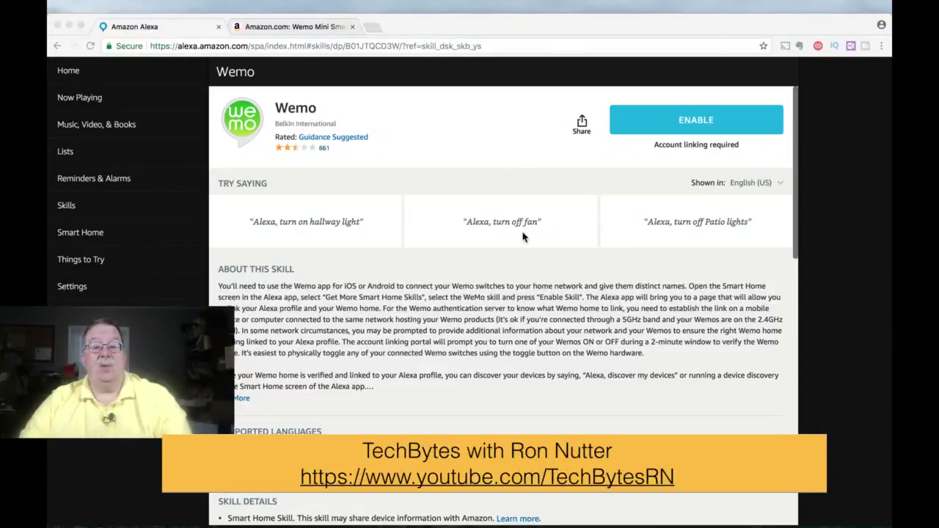
Enable the Wemo skill and link it to Alexa by verifying and confirming the detected Wemo device.
left_click(755, 141)
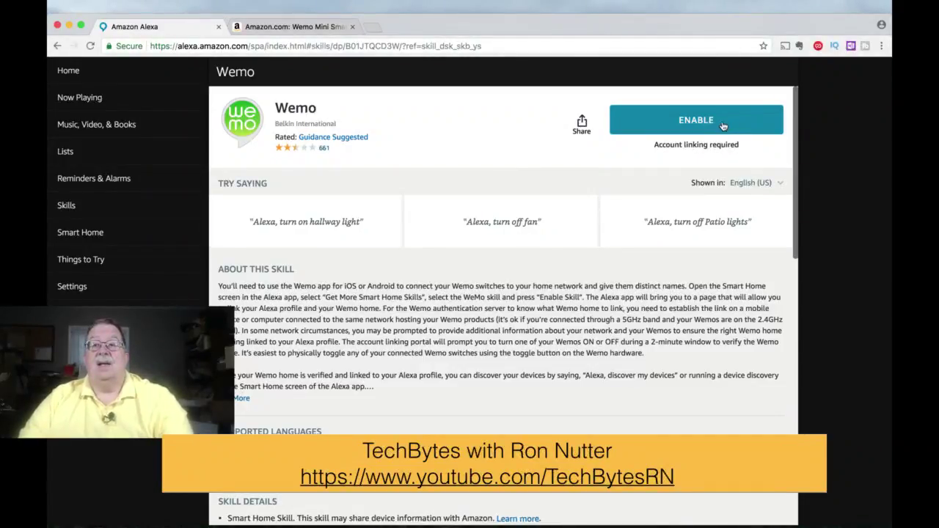
left_click(722, 127)
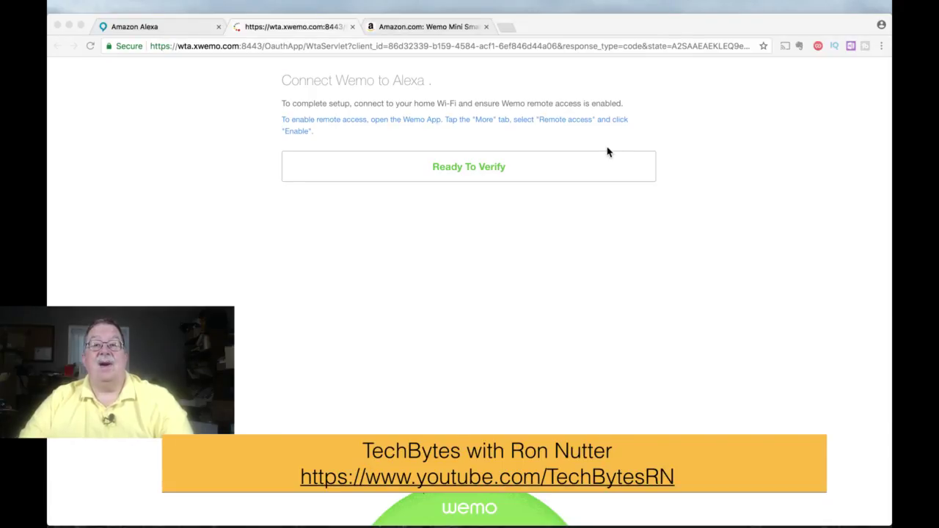
left_click(550, 173)
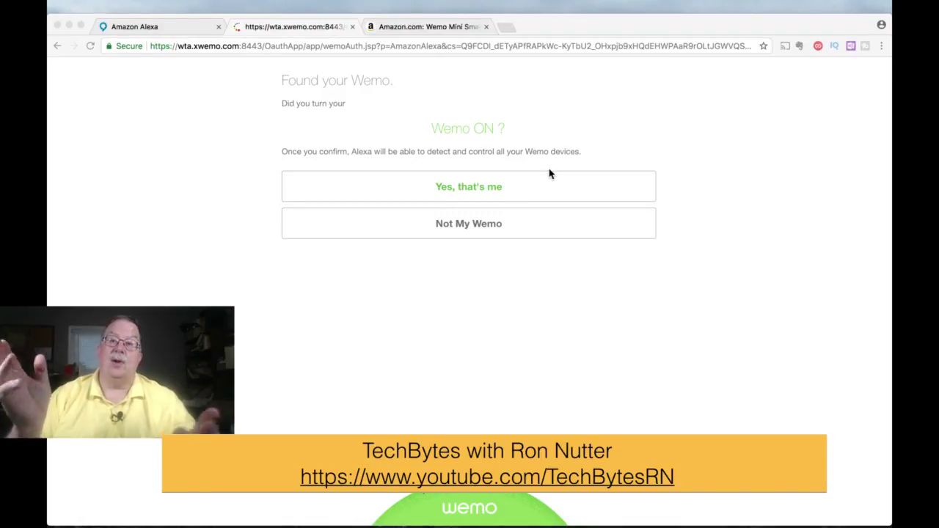
left_click(495, 189)
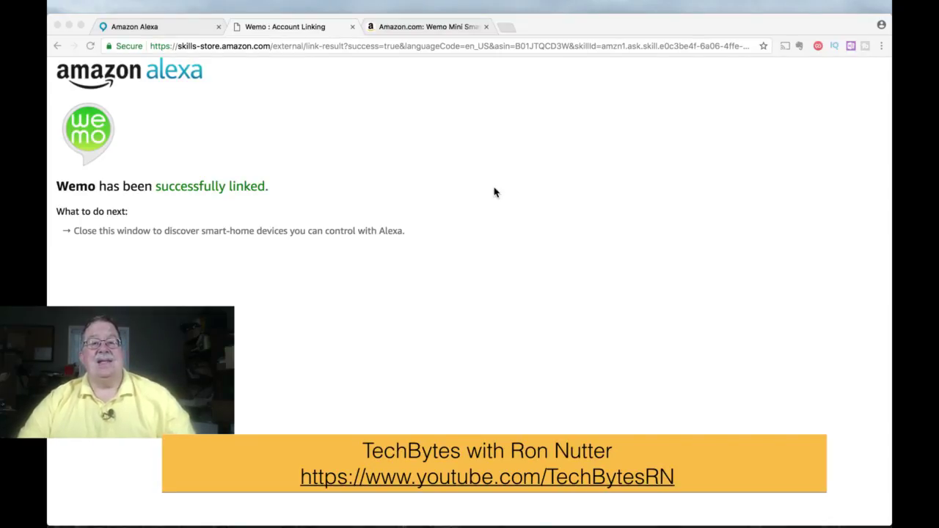
Close the Wemo account linking page and start discovering smart home devices.
left_click(543, 176)
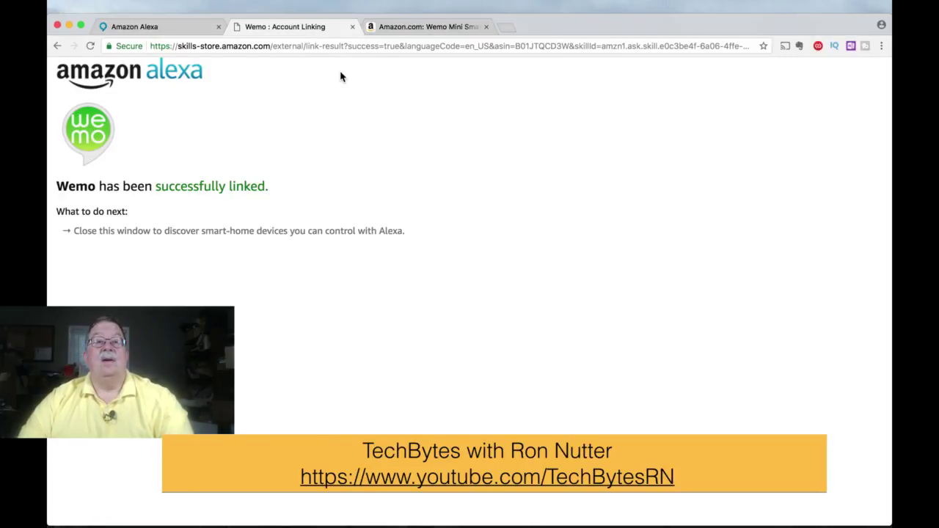
left_click(352, 27)
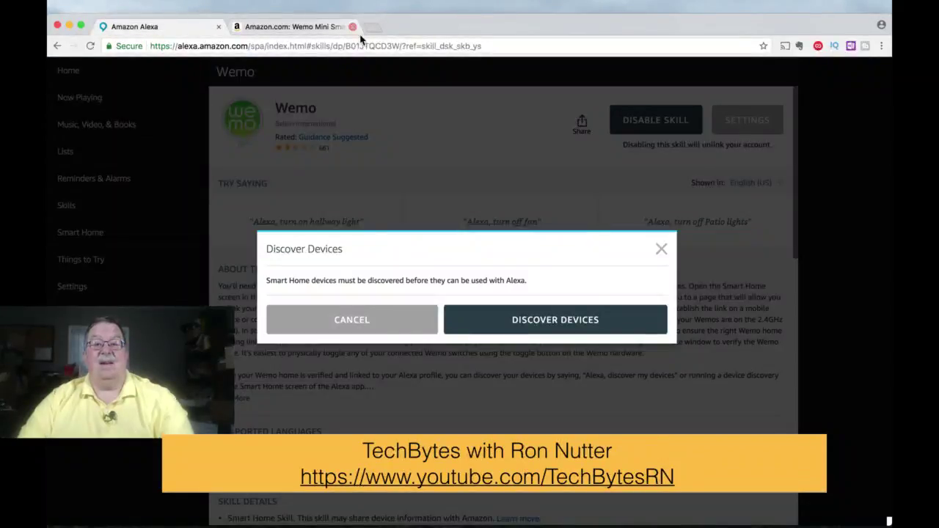
left_click(517, 320)
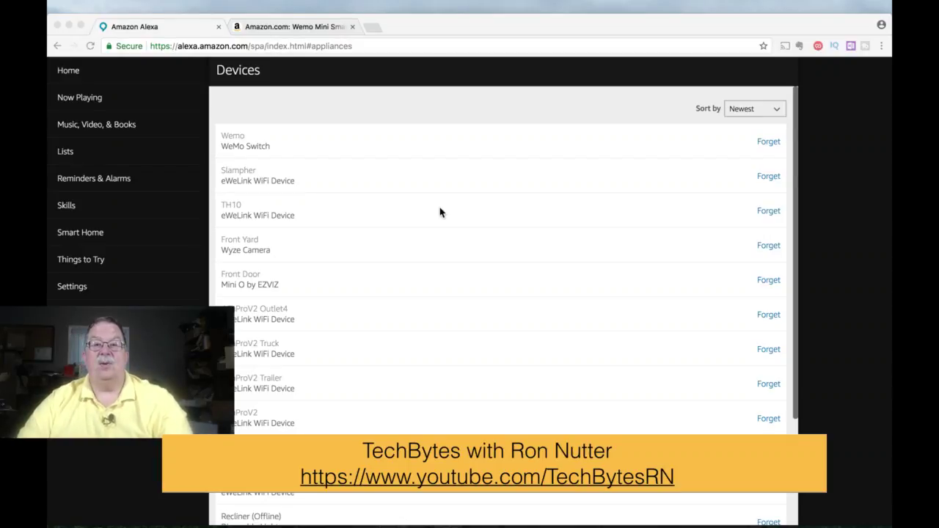
key("super+Tab")
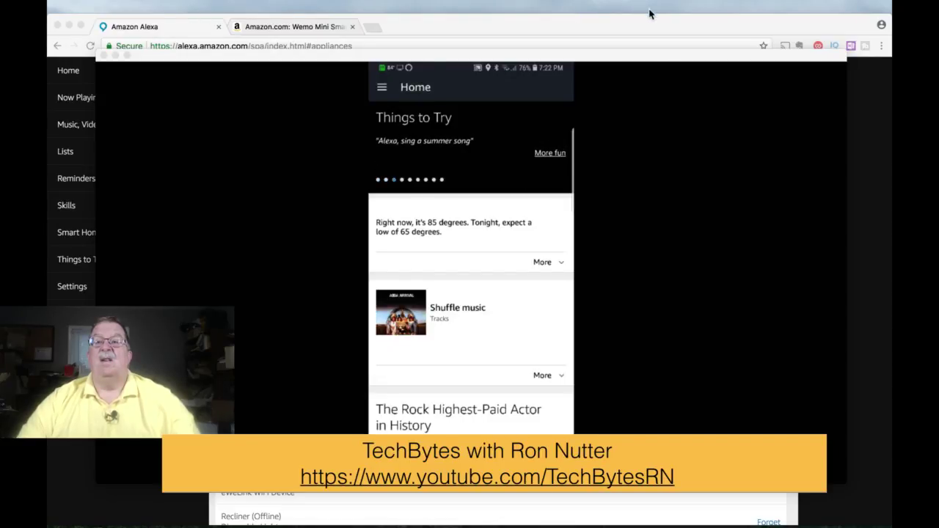
left_click(691, 27)
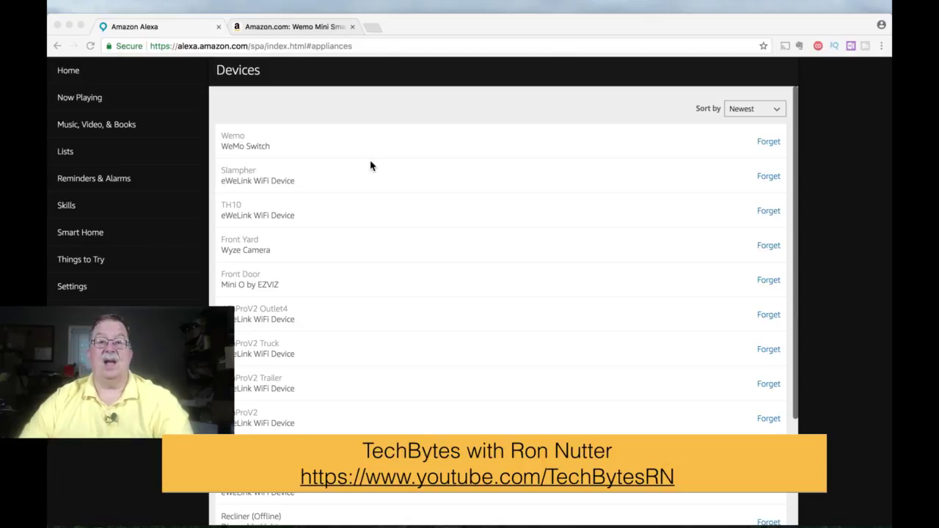
left_click(370, 166)
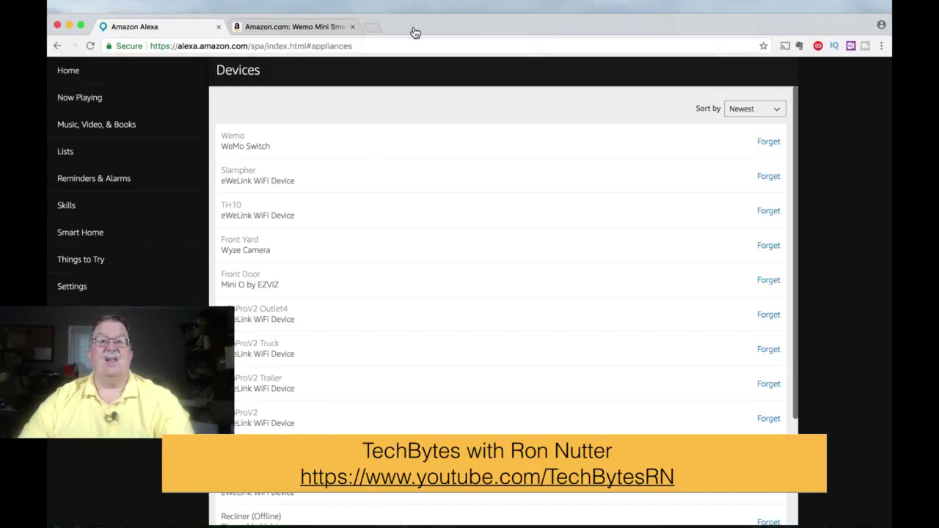
left_click(373, 27)
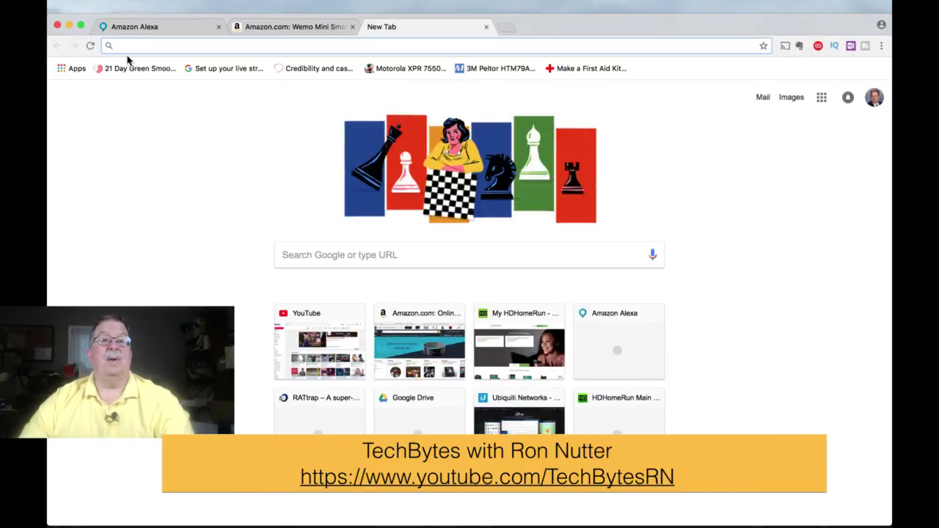
left_click(82, 69)
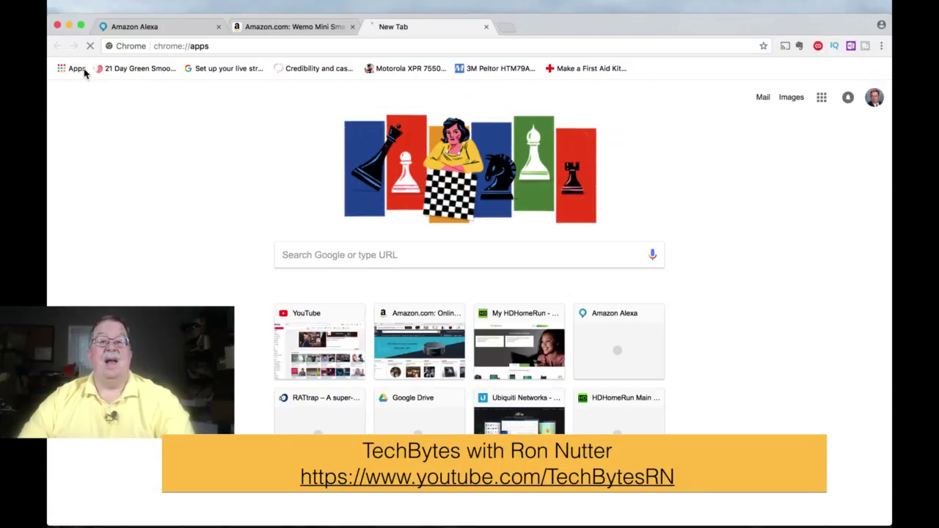
left_click(525, 263)
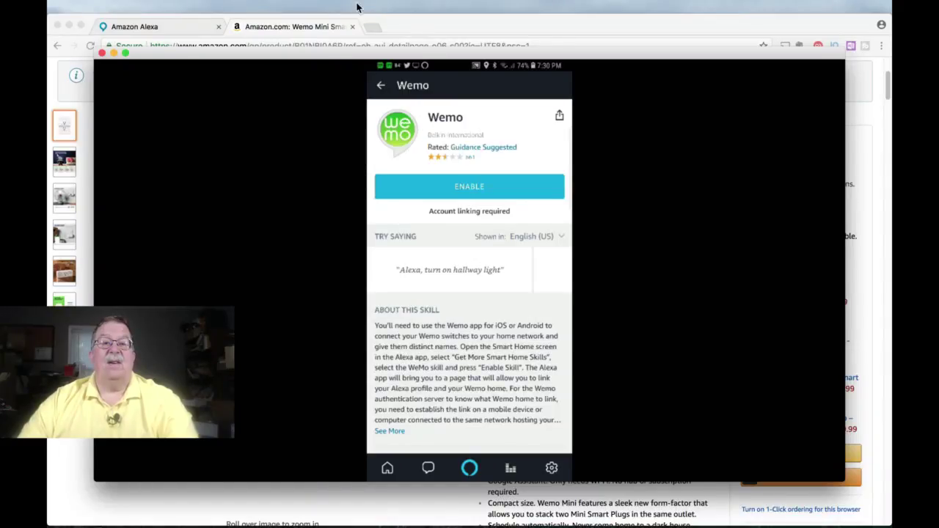
Return to the Amazon Alexa page and open the catalogue of all skills.
left_click(197, 28)
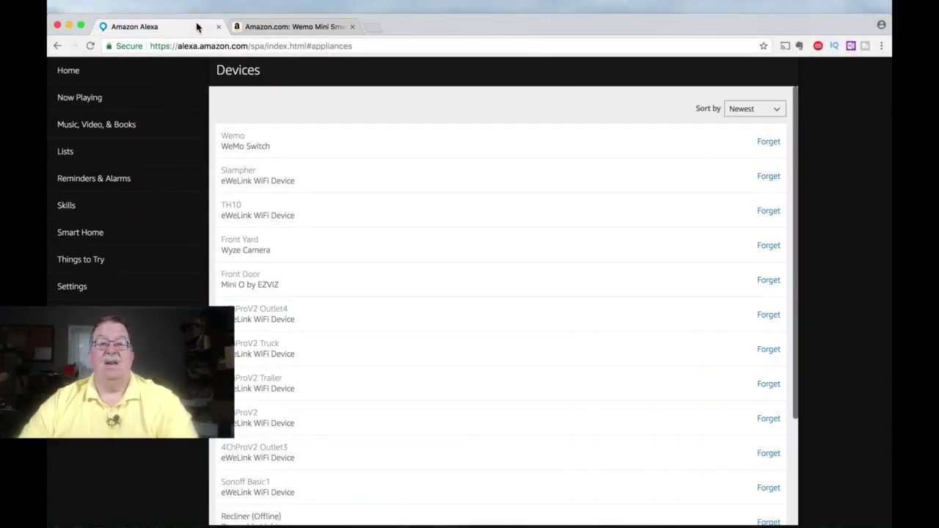
left_click(71, 215)
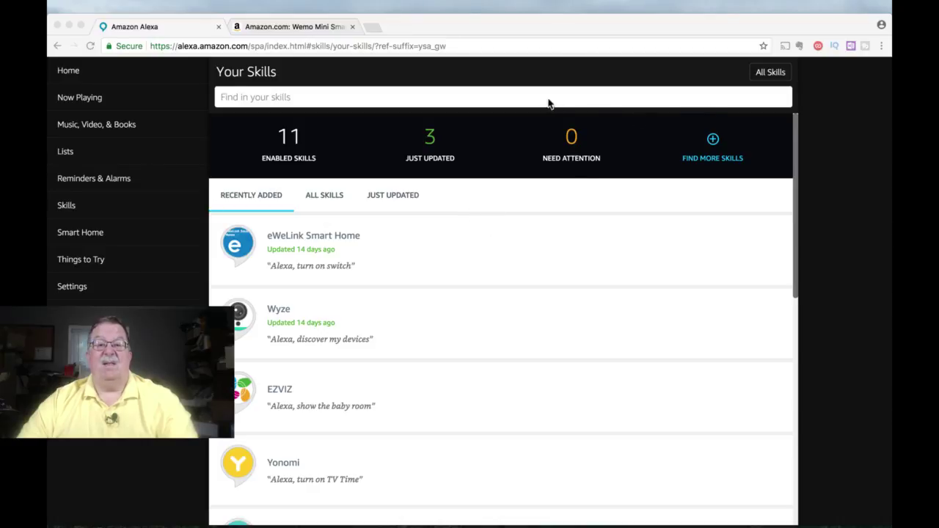
left_click(653, 65)
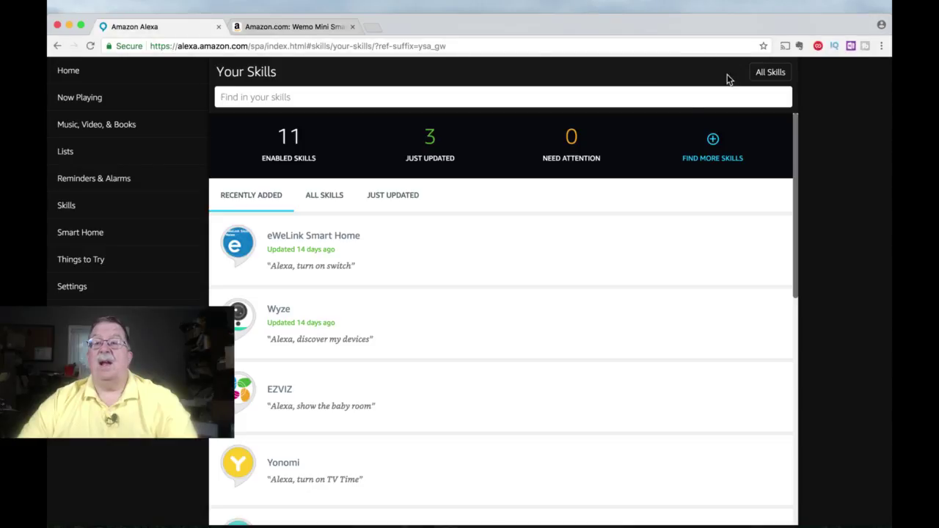
left_click(759, 74)
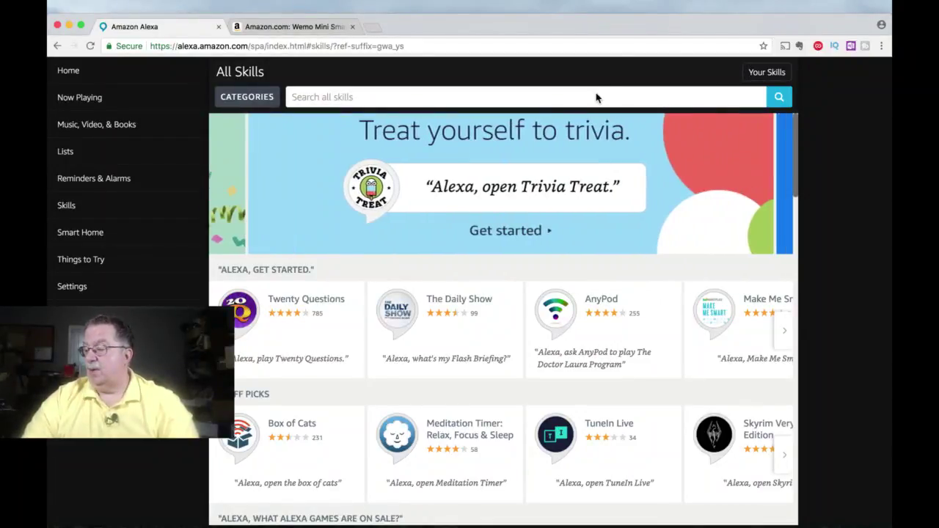
Search all skills for "wemo" and open the Wemo skill by Belkin International.
left_click(551, 98)
type("wemo")
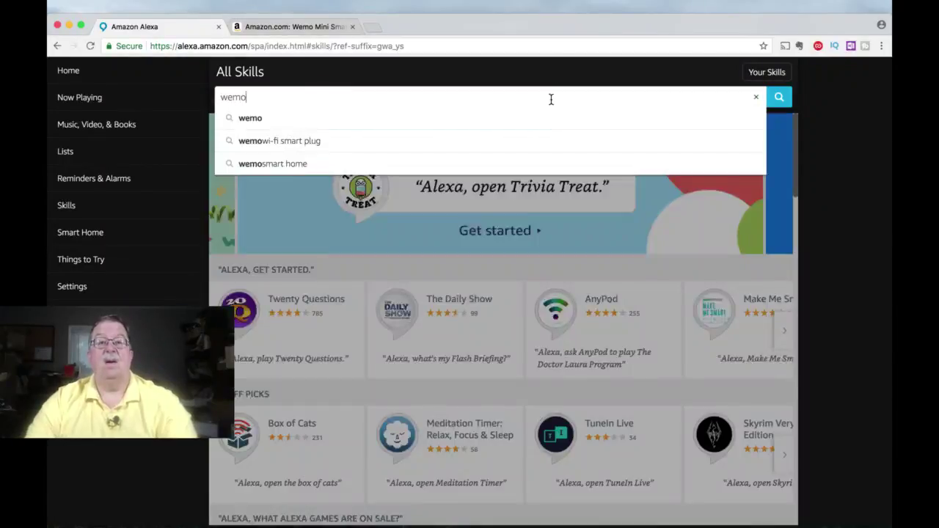
key("Return")
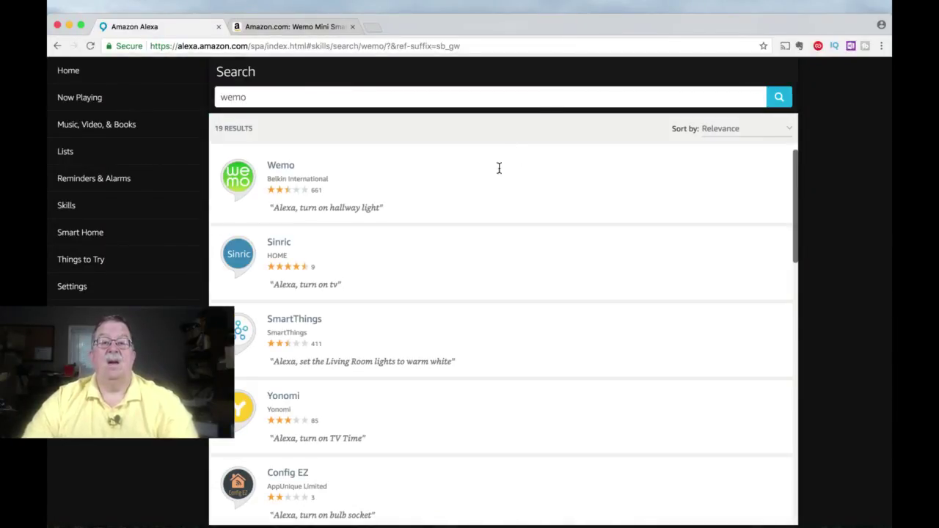
left_click(464, 179)
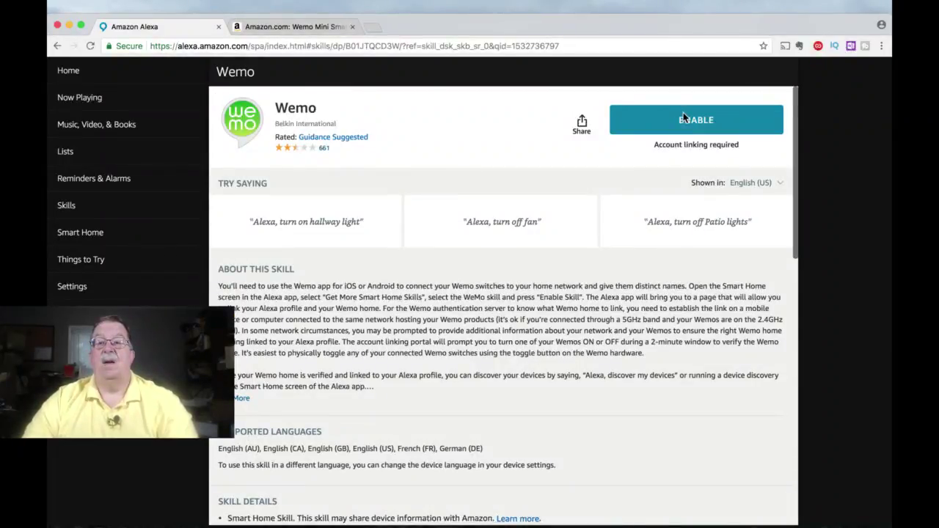
Request enabling the Wemo skill and sign in to the Amazon account with the prefilled credentials.
left_click(682, 119)
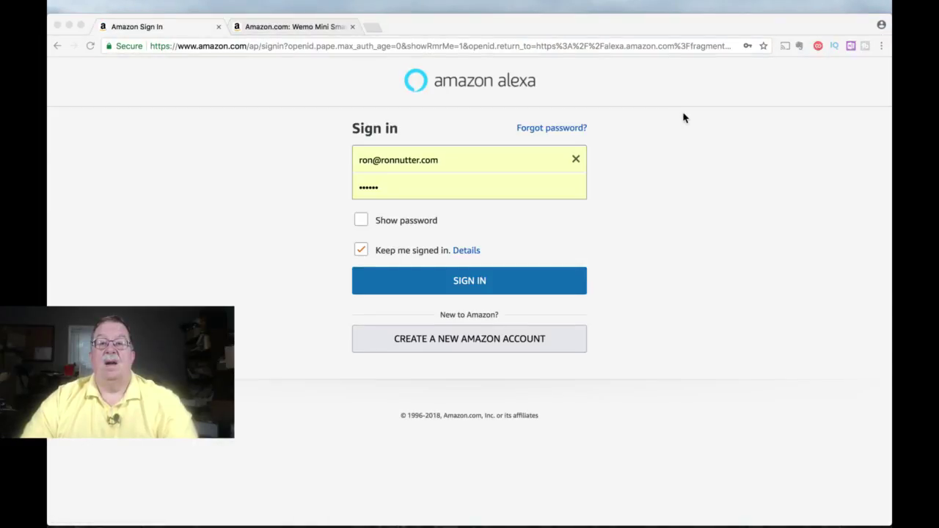
left_click(579, 218)
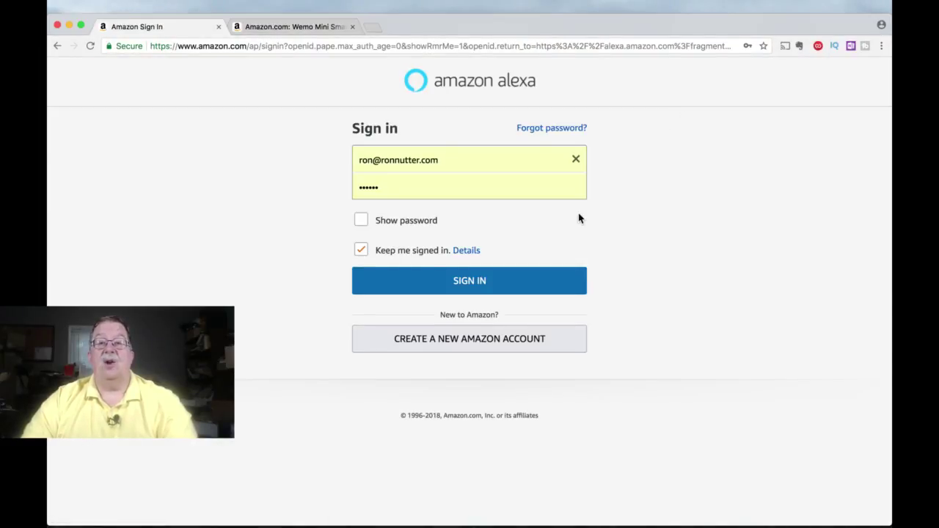
left_click(469, 282)
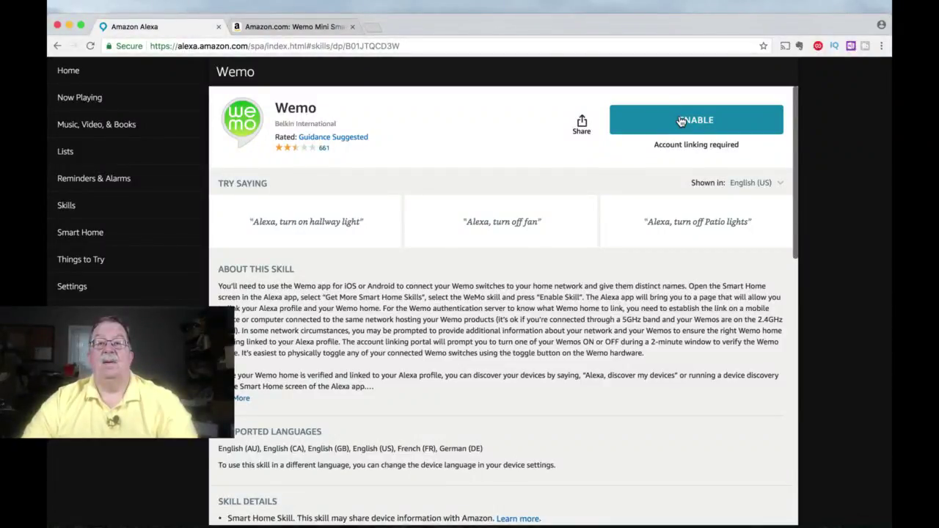
Enable the Wemo skill again after signing in, verify the Wemo device and confirm that it is yours.
left_click(680, 122)
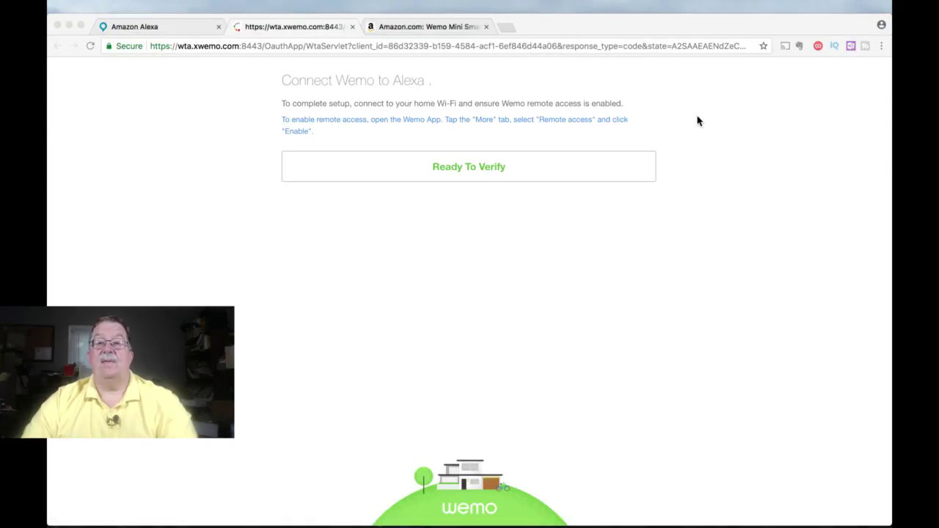
left_click(576, 163)
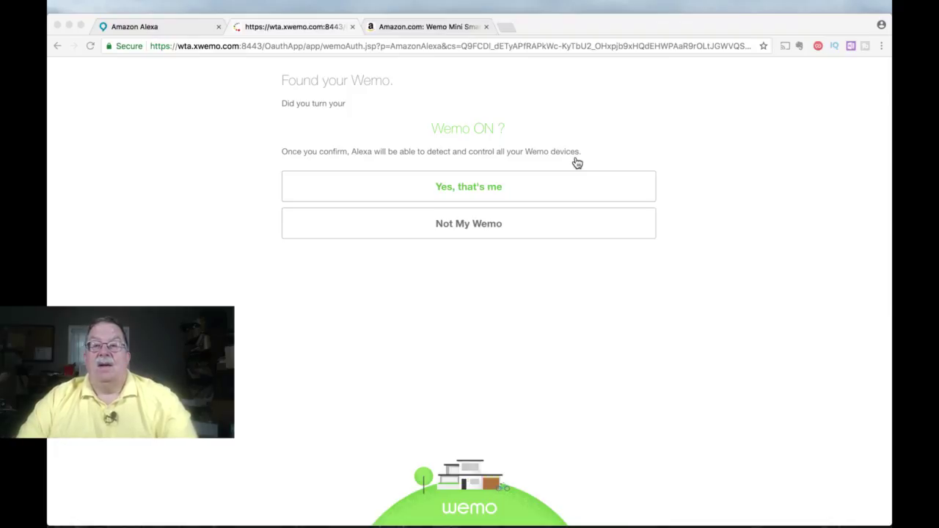
left_click(520, 191)
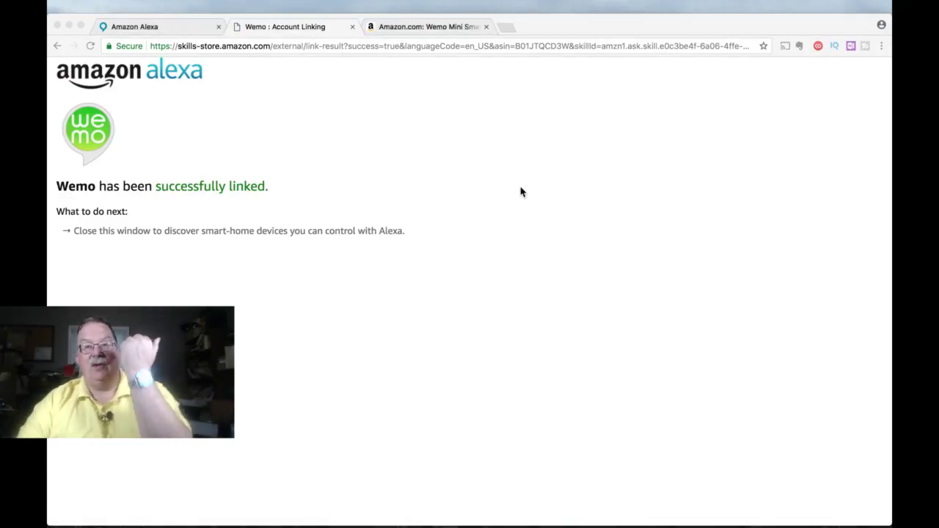
Close the account linking confirmation page and have Alexa discover the smart home devices.
left_click(320, 75)
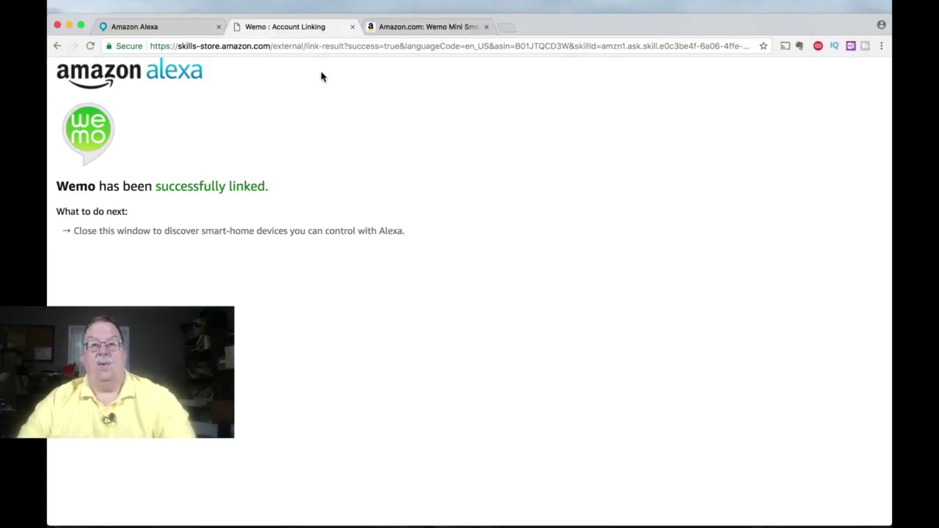
left_click(352, 28)
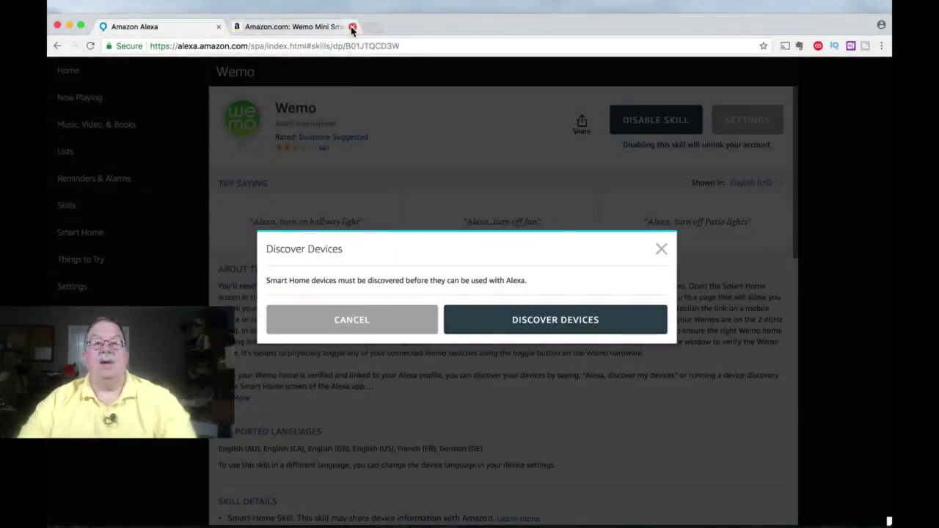
left_click(504, 314)
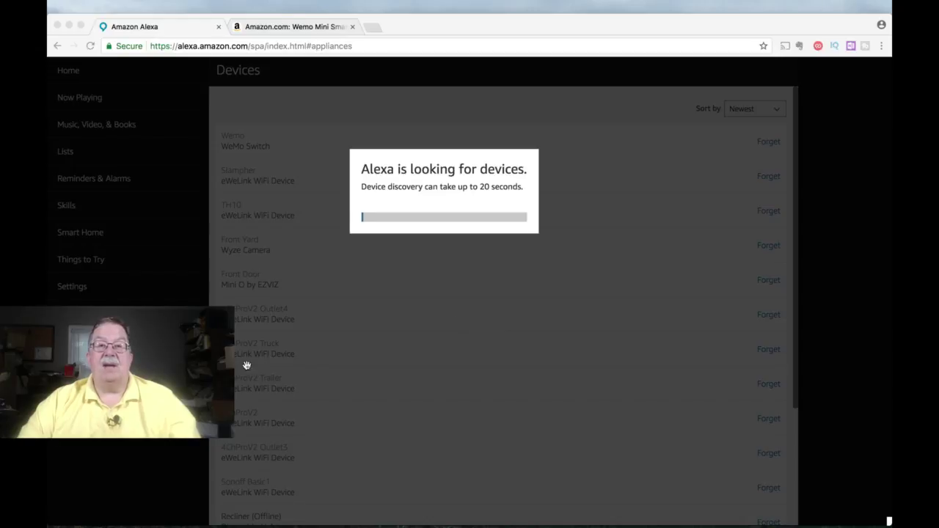
left_click_drag(246, 365, 281, 157)
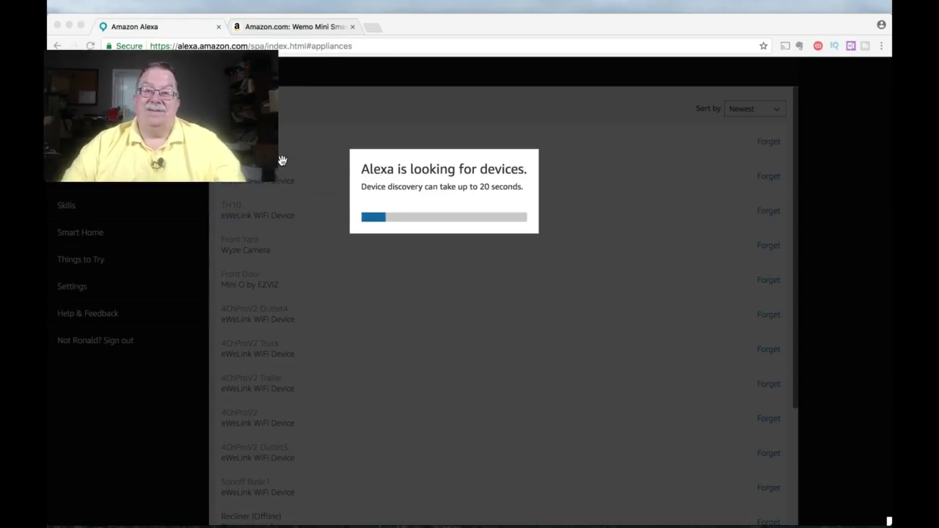